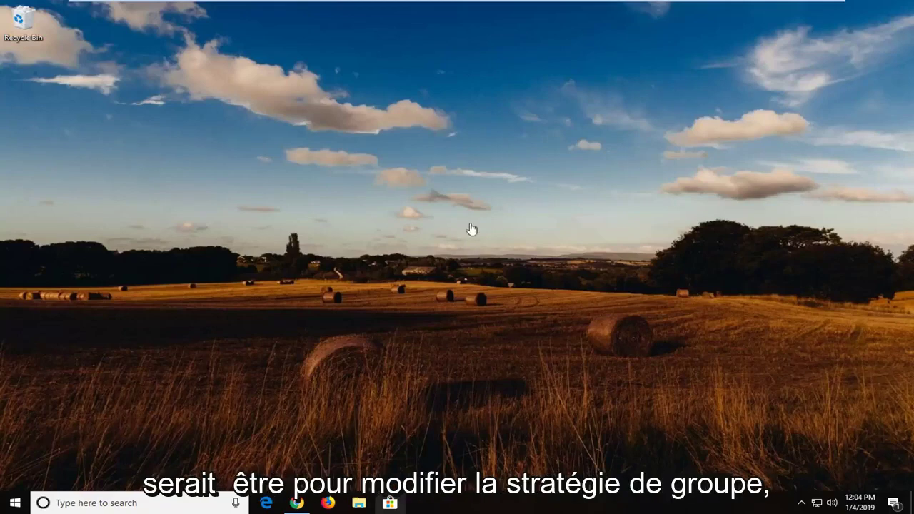
# Search Windows for "group policy", open the Local Group Policy Editor and widen its policy tree so full folder names fit.
pyautogui.click(14, 503)
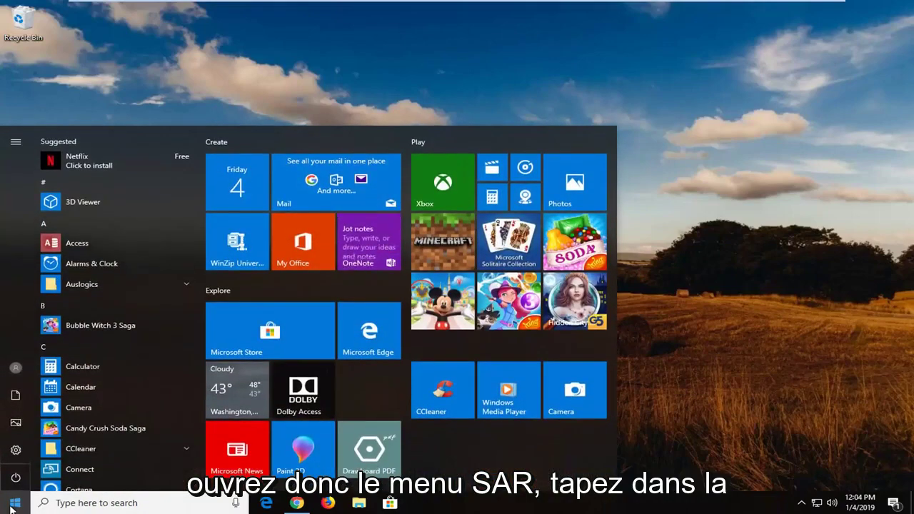
pyautogui.write('group')
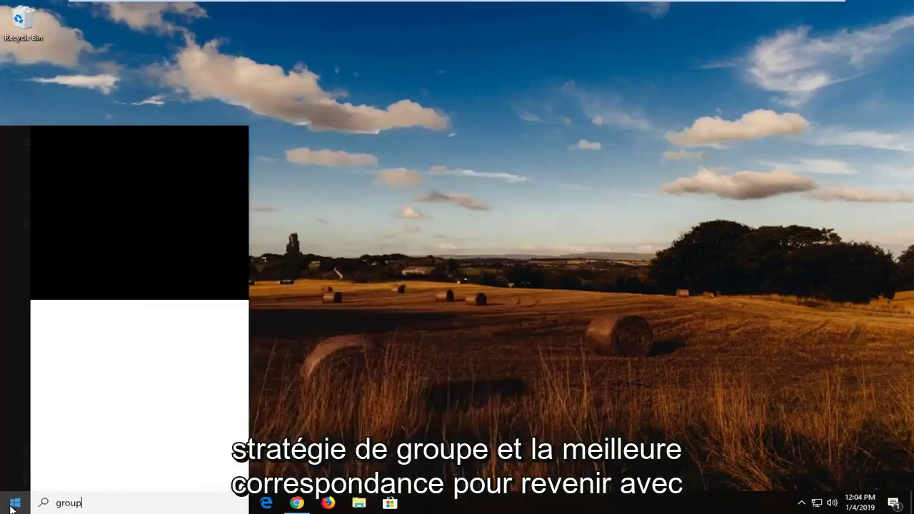
pyautogui.write(' policy')
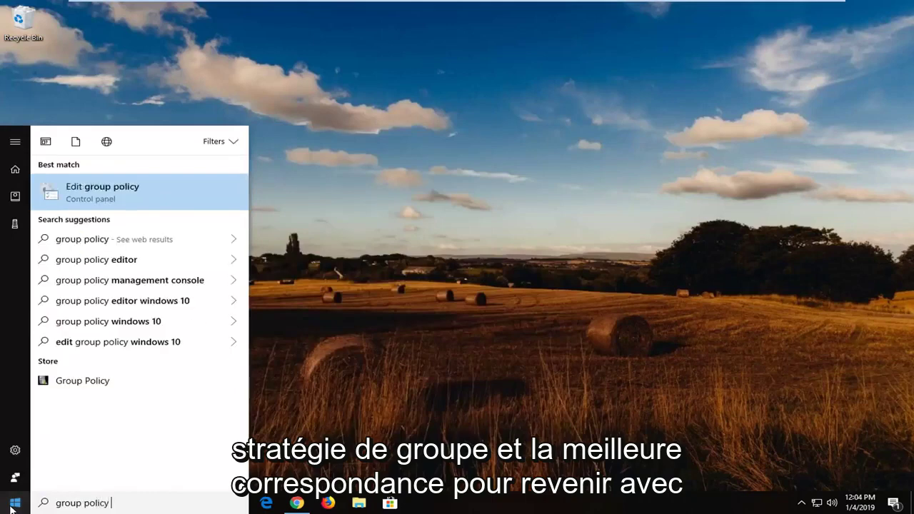
pyautogui.click(108, 190)
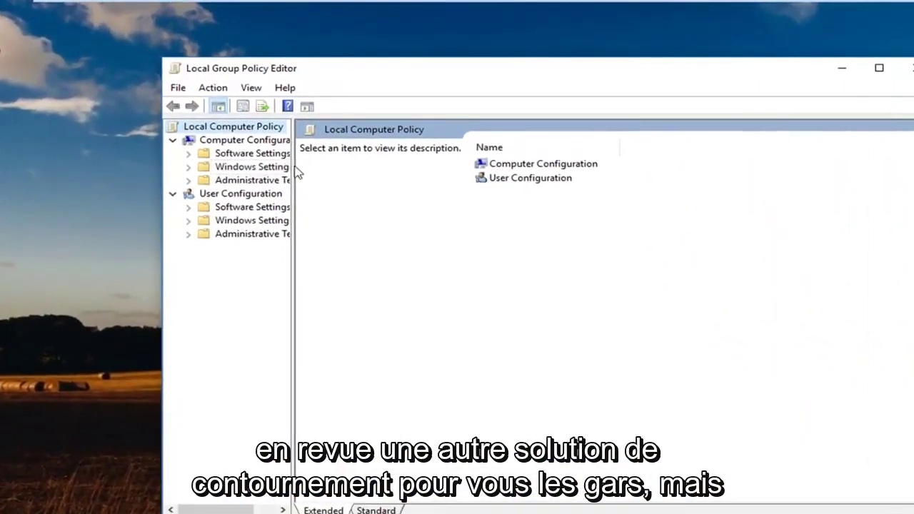
pyautogui.moveTo(293, 171); pyautogui.dragTo(377, 167)
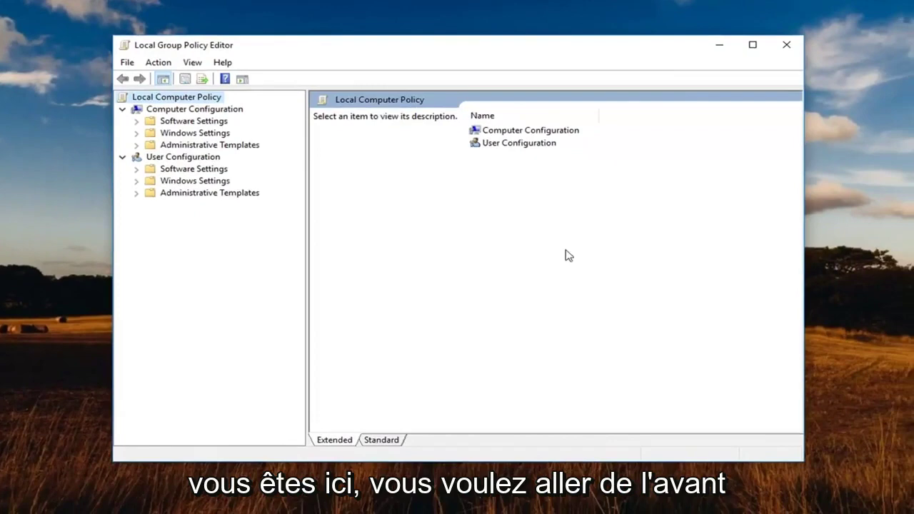
# Expand Administrative Templates under Computer Configuration and collapse the User Configuration branch.
pyautogui.click(183, 109)
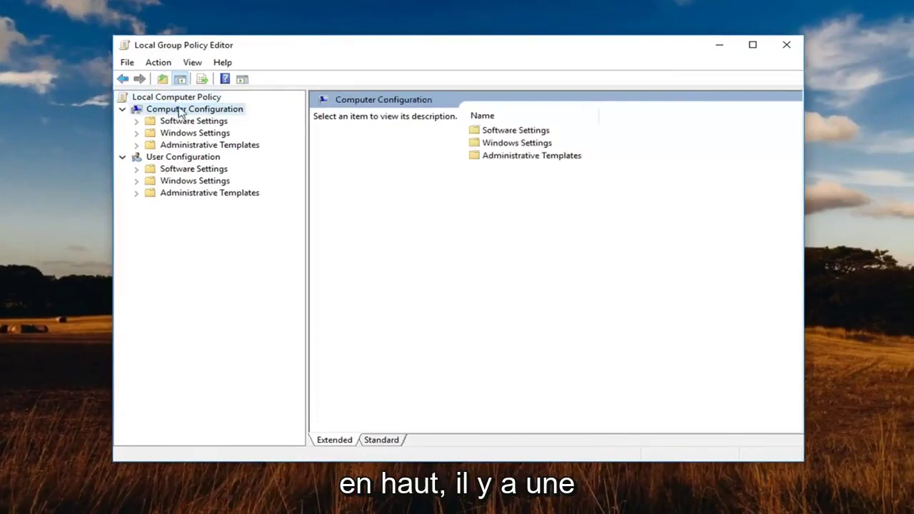
pyautogui.click(165, 157)
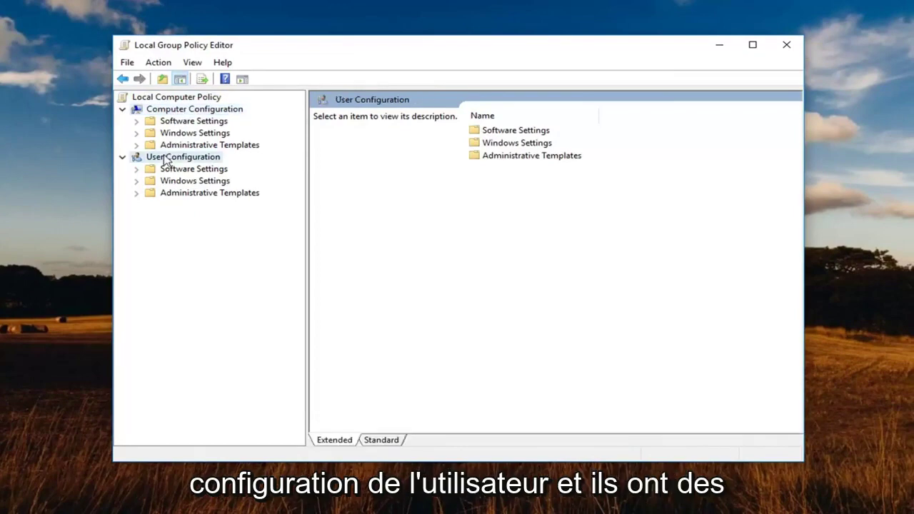
pyautogui.click(178, 193)
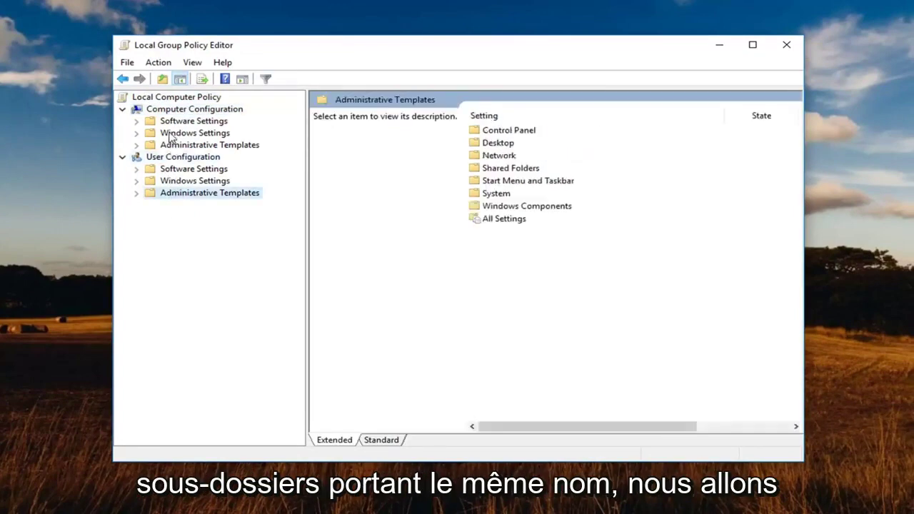
pyautogui.click(170, 121)
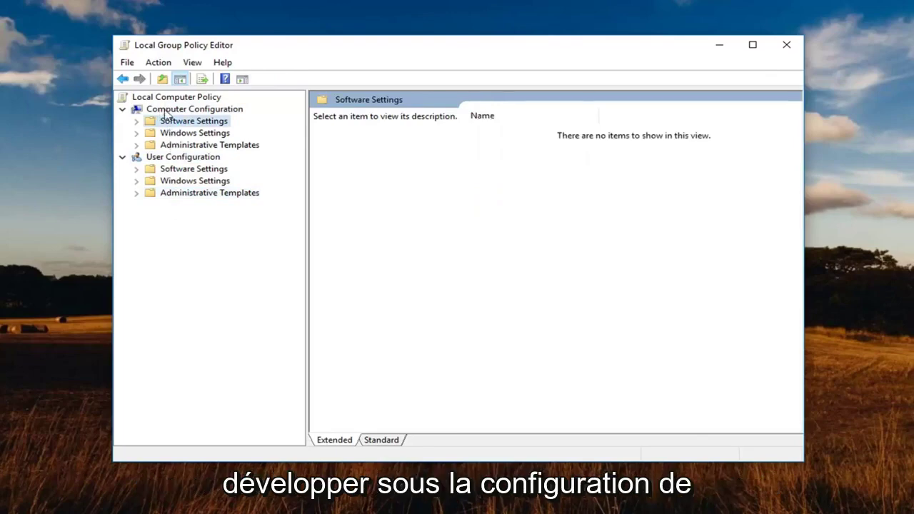
pyautogui.click(175, 146)
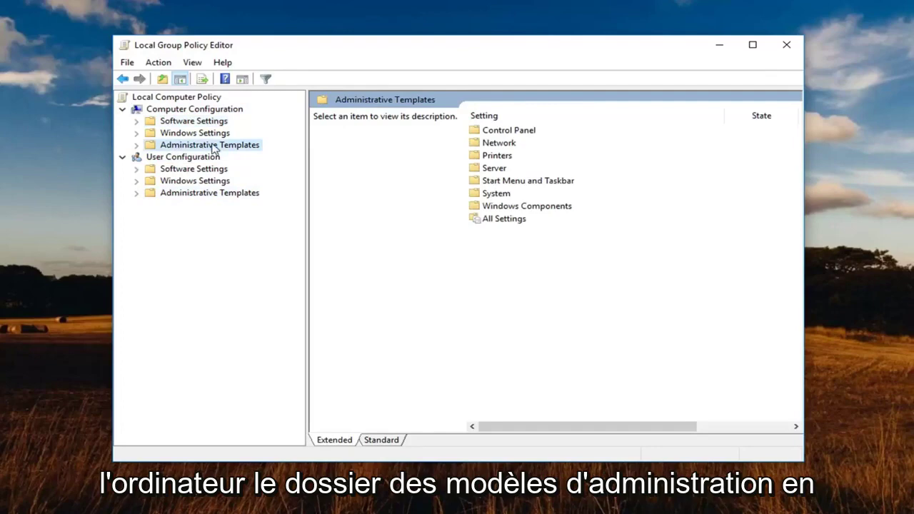
pyautogui.click(137, 146)
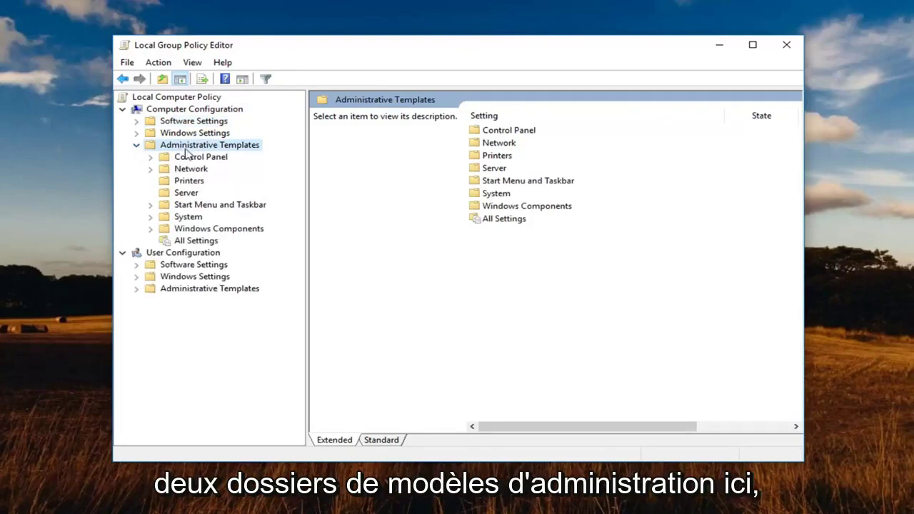
pyautogui.click(126, 254)
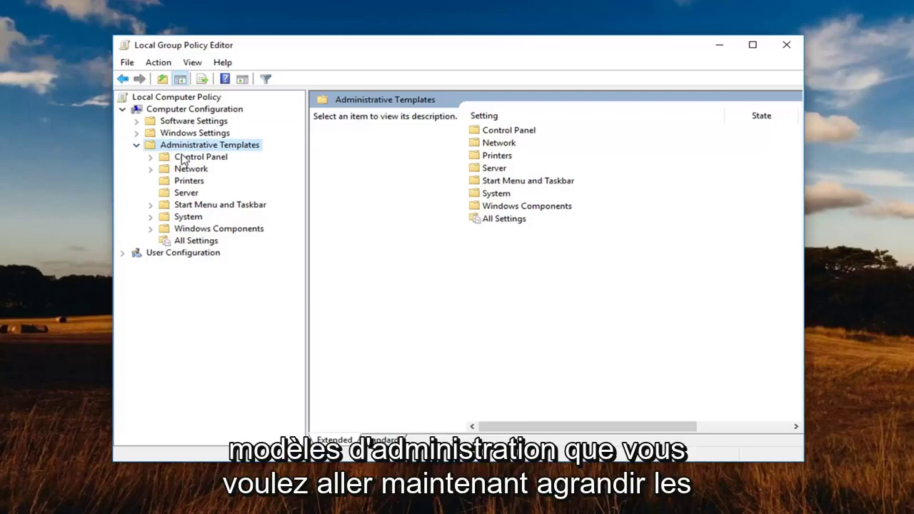
# Expand Windows Components under Administrative Templates and open the Windows Defender Antivirus folder, widening the tree to fit the names.
pyautogui.click(178, 230)
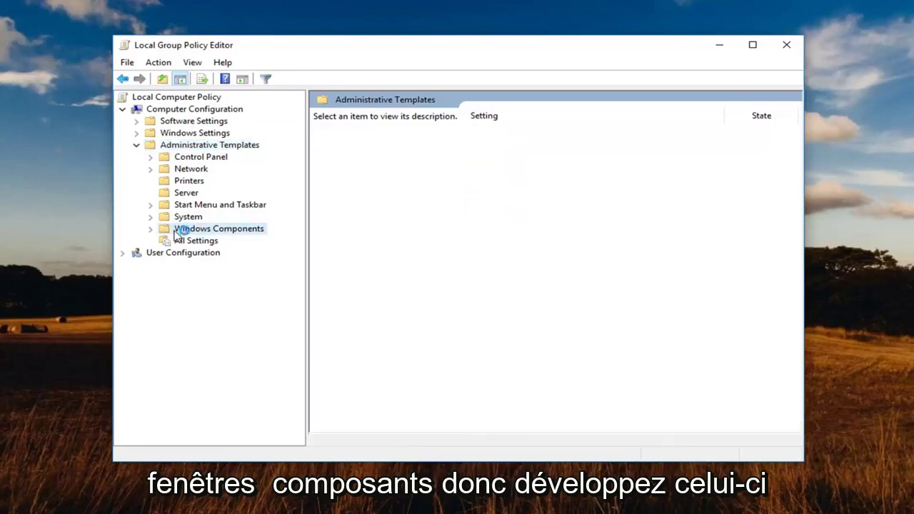
pyautogui.click(150, 228)
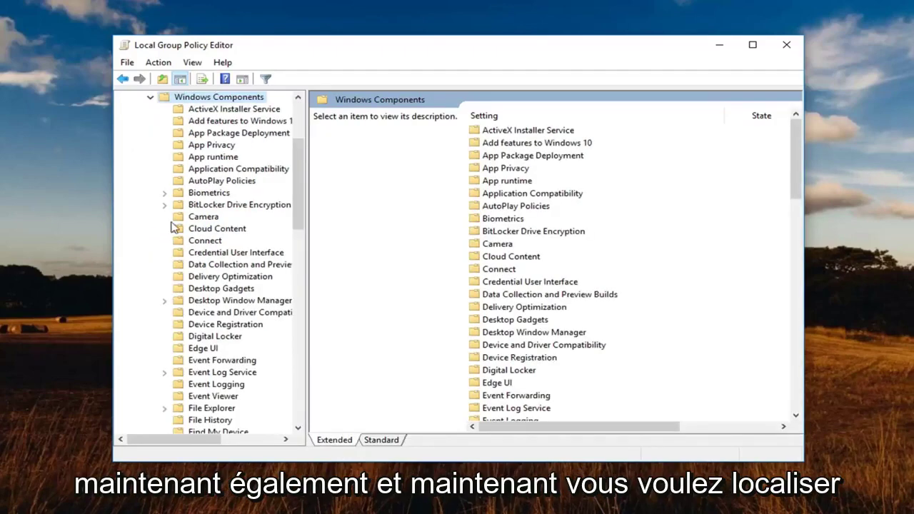
pyautogui.scroll(-7, 246, 225)
pyautogui.scroll(-8, 234, 245)
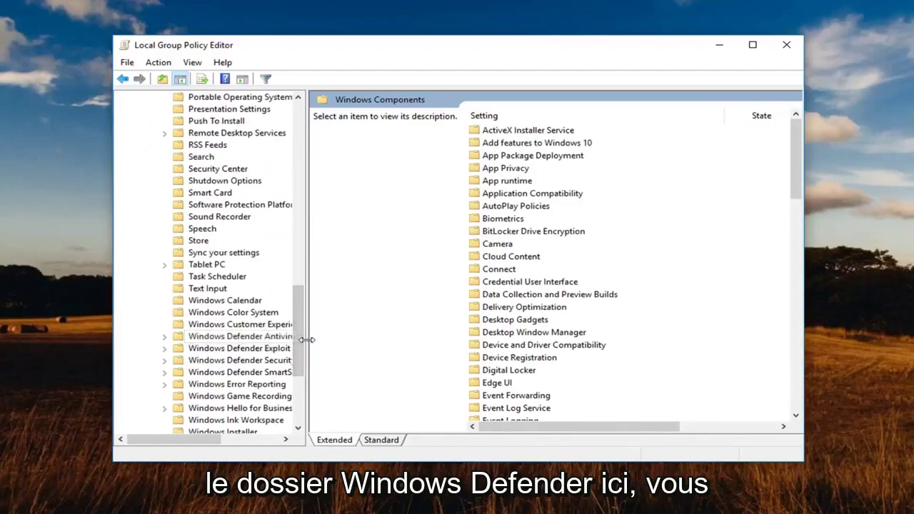
pyautogui.moveTo(307, 340); pyautogui.dragTo(399, 341)
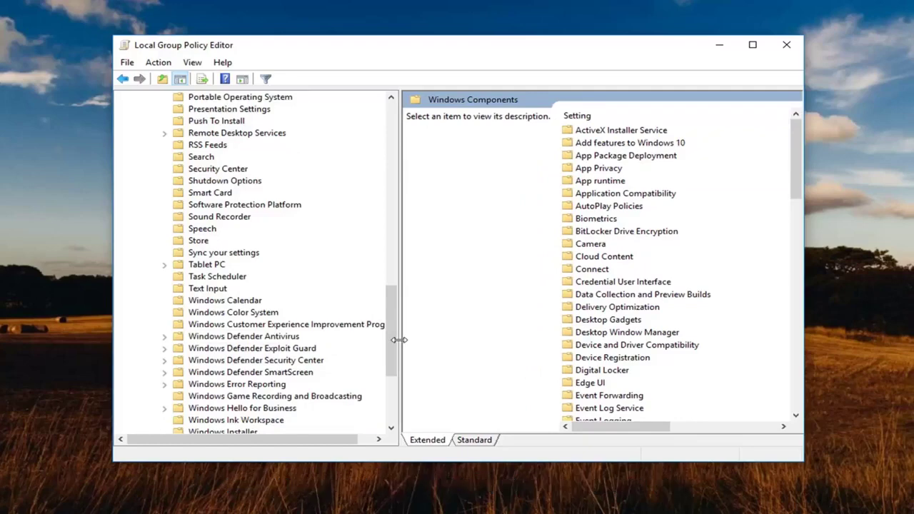
pyautogui.click(243, 338)
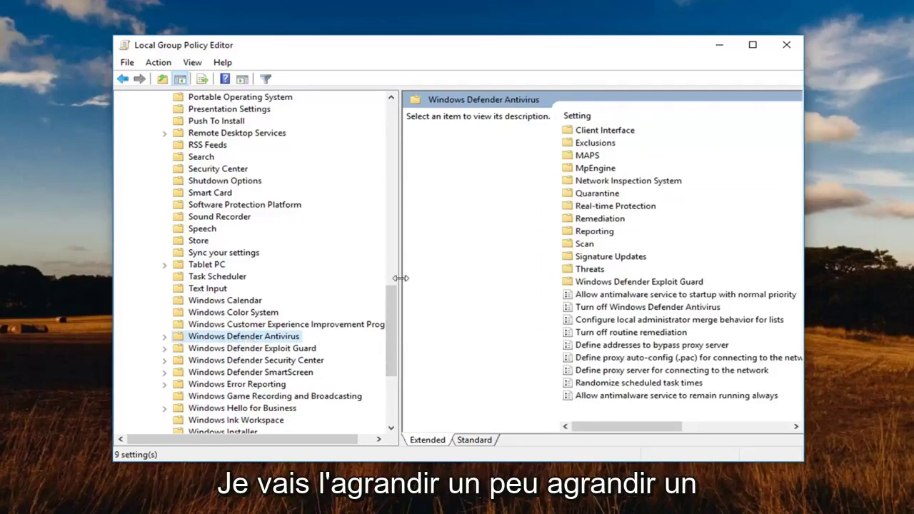
# Narrow the policy tree slightly and enlarge the editor window to fit the State and Comment columns.
pyautogui.moveTo(400, 277); pyautogui.dragTo(382, 278)
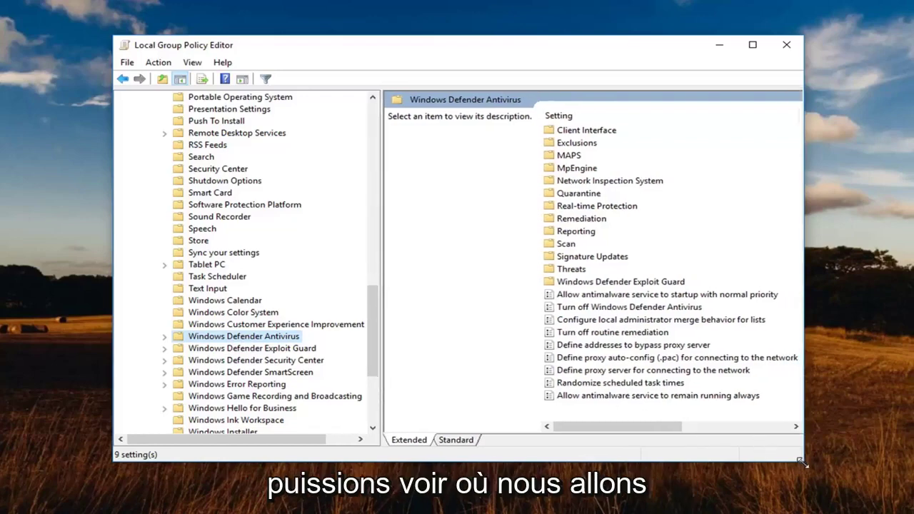
pyautogui.moveTo(801, 466); pyautogui.dragTo(911, 511)
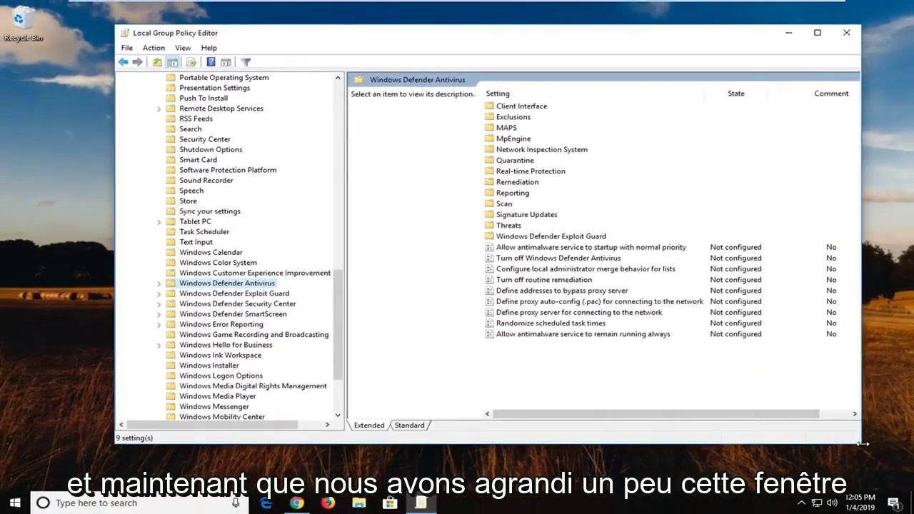
pyautogui.moveTo(862, 447); pyautogui.dragTo(913, 468)
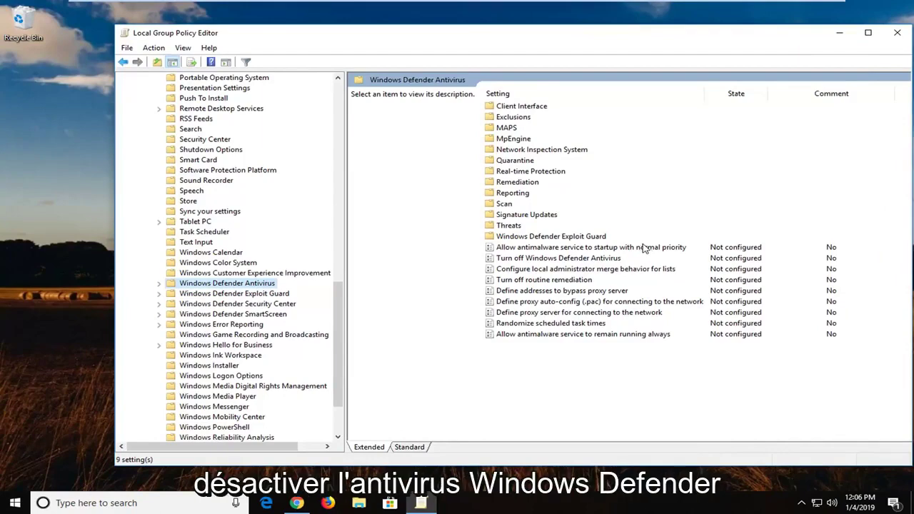
# Set the "Turn off Windows Defender Antivirus" policy to Disabled and apply it.
pyautogui.click(570, 260)
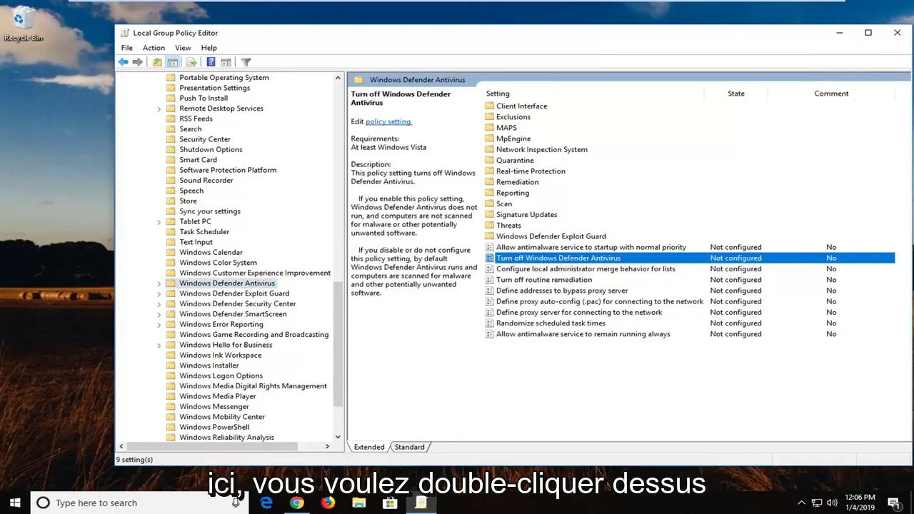
pyautogui.doubleClick(571, 260)
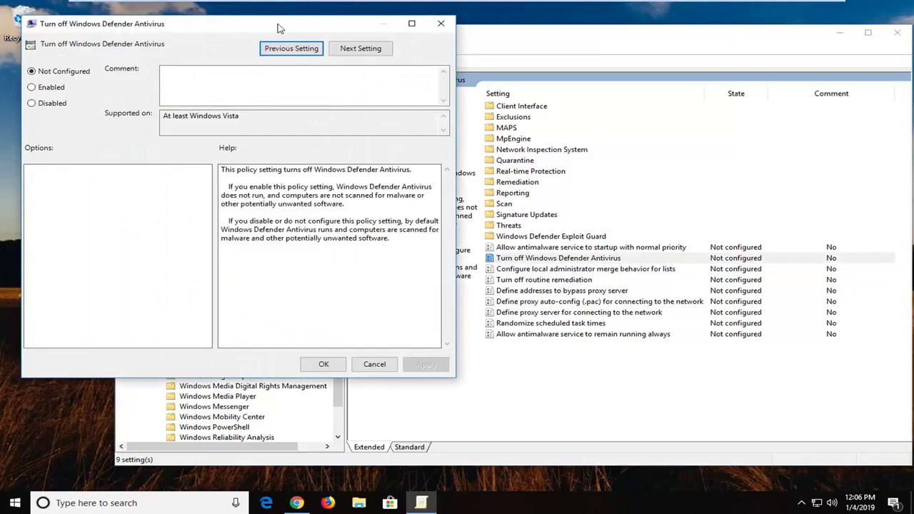
pyautogui.moveTo(282, 21); pyautogui.dragTo(550, 64)
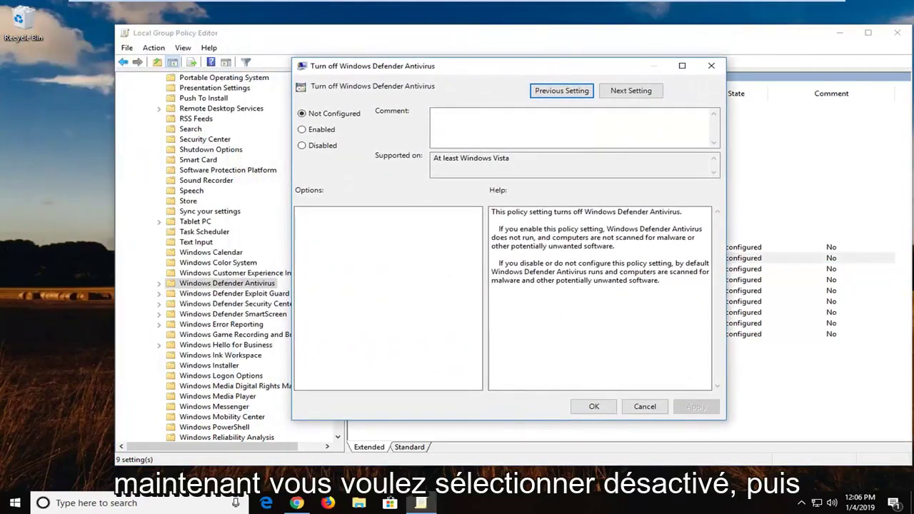
pyautogui.click(303, 146)
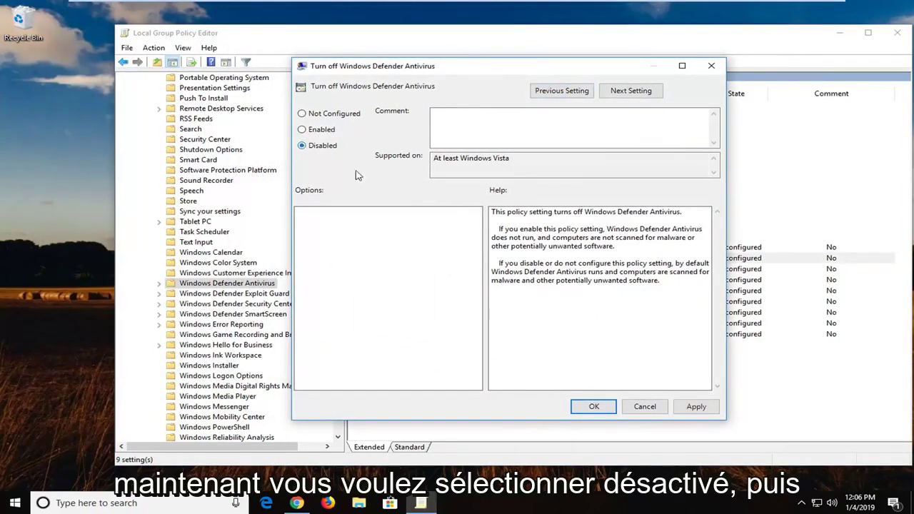
pyautogui.click(688, 408)
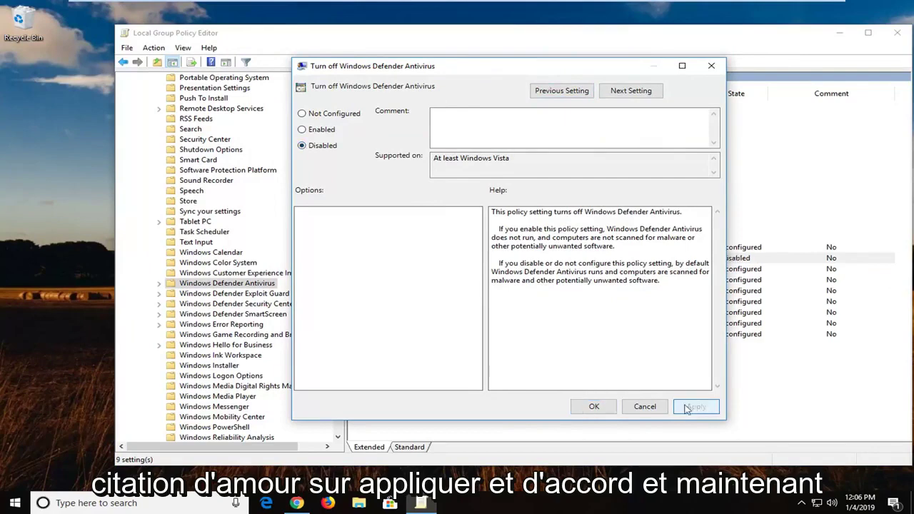
pyautogui.click(604, 409)
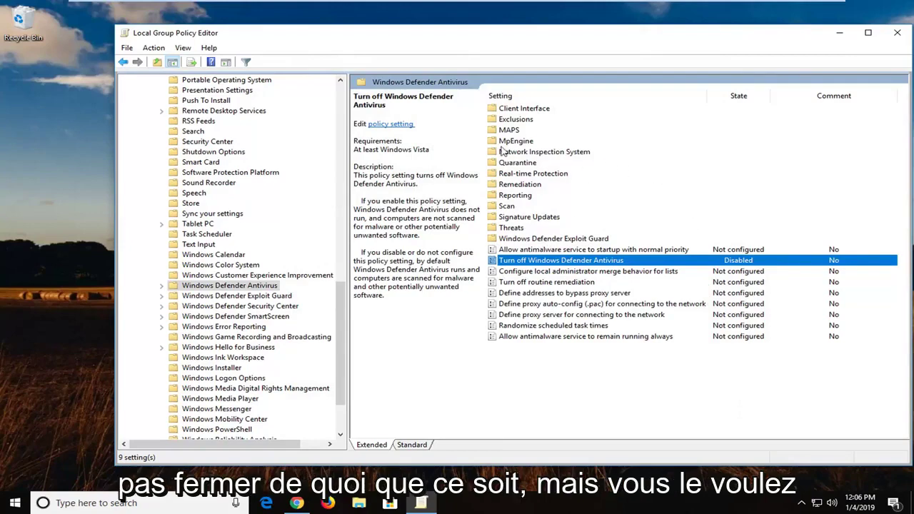
# Set the "Enable headless UI mode" policy in the Client Interface folder to Disabled, apply it, and close the Local Group Policy Editor.
pyautogui.click(526, 113)
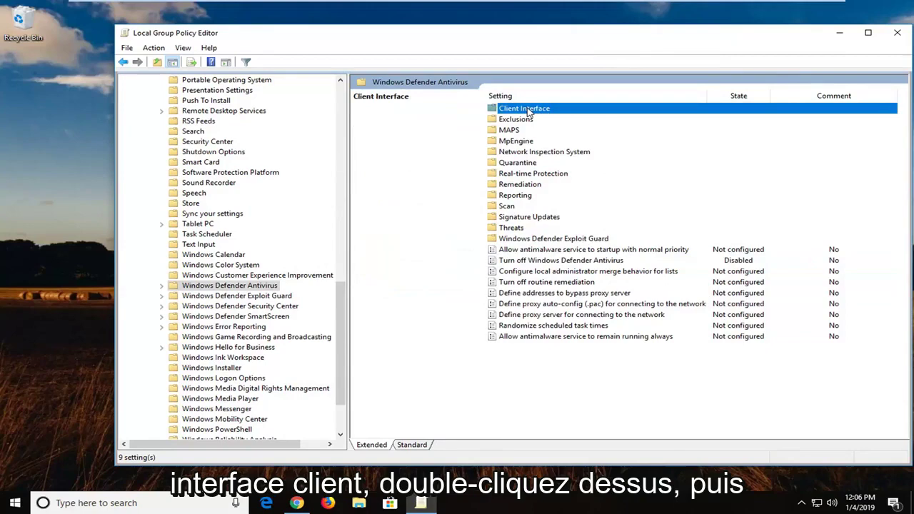
pyautogui.doubleClick(529, 112)
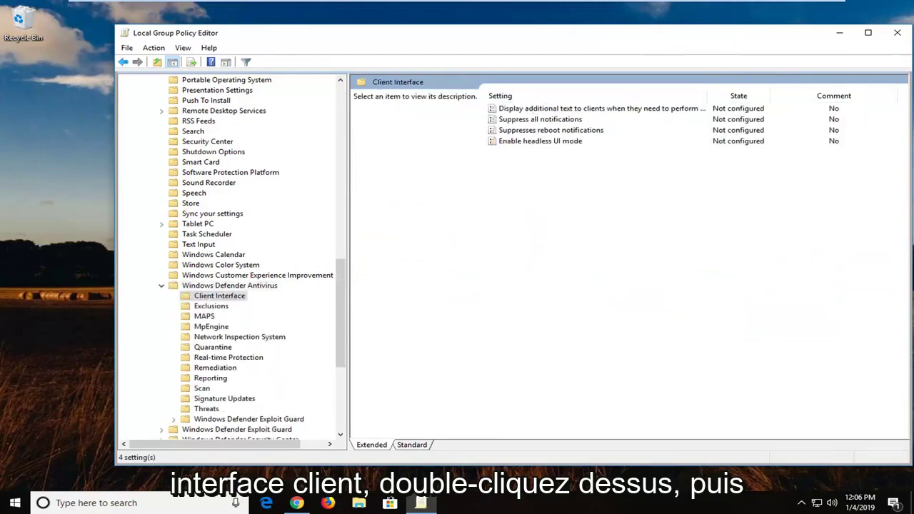
pyautogui.doubleClick(524, 143)
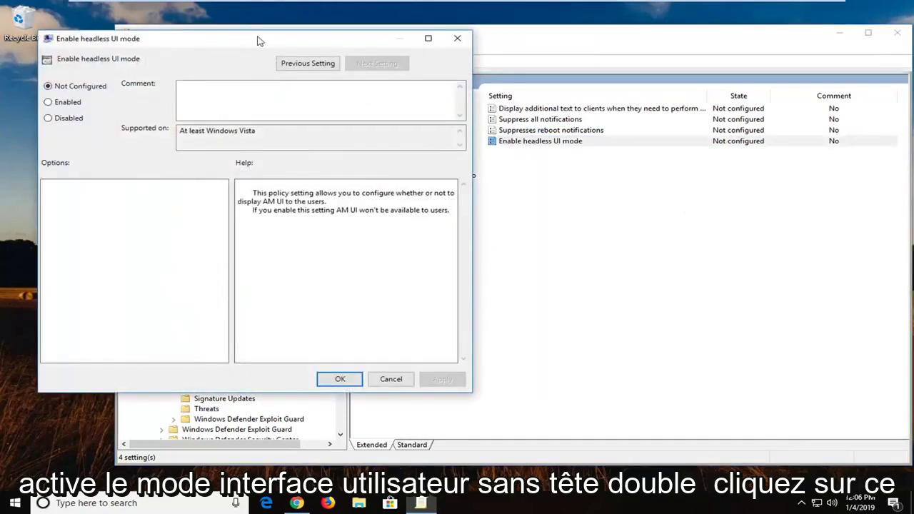
pyautogui.moveTo(259, 36); pyautogui.dragTo(550, 62)
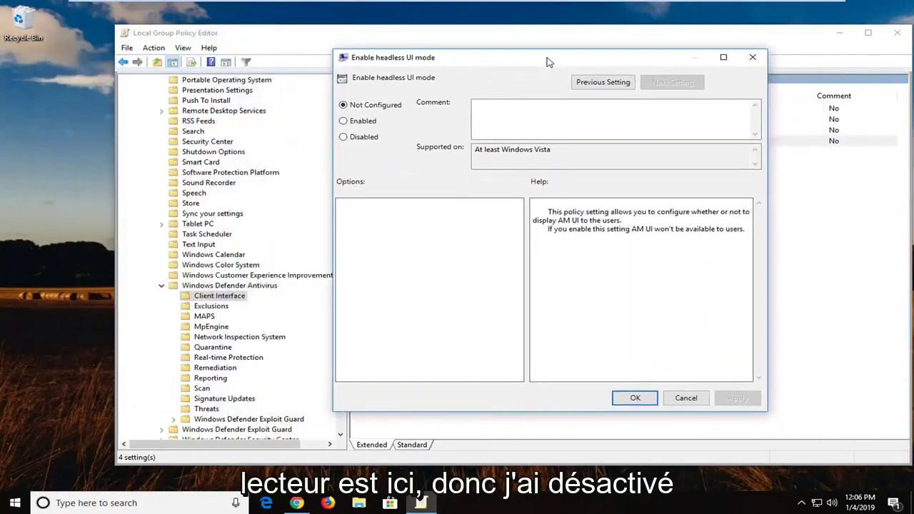
pyautogui.click(365, 142)
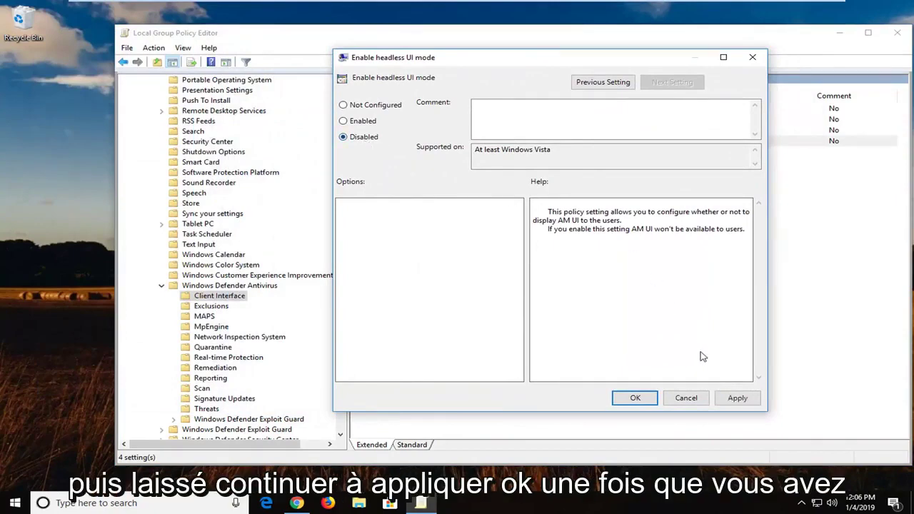
pyautogui.click(737, 398)
pyautogui.click(634, 398)
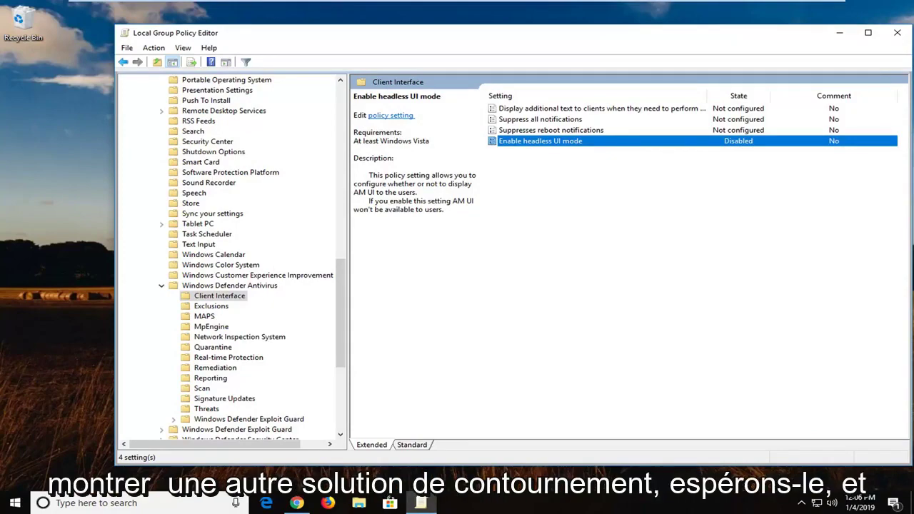
pyautogui.click(897, 33)
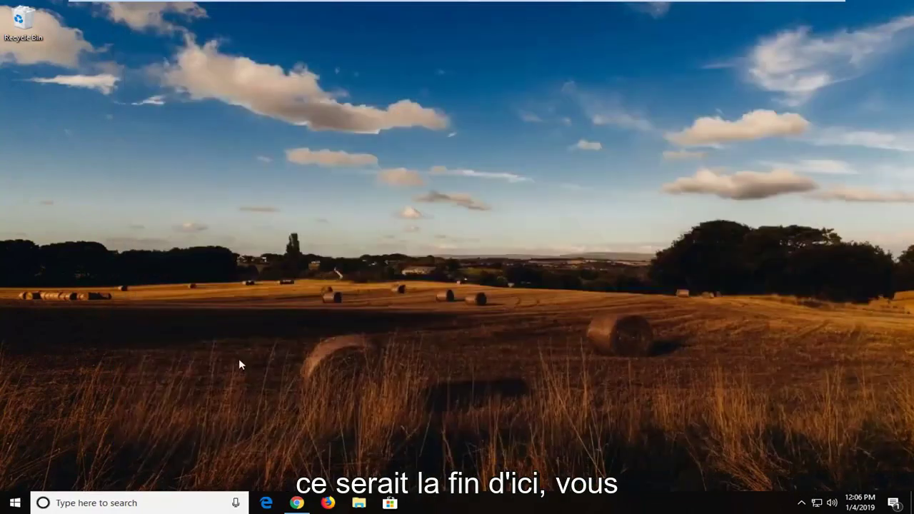
# Open the Command Prompt with administrator rights and approve the User Account Control request.
pyautogui.click(16, 504)
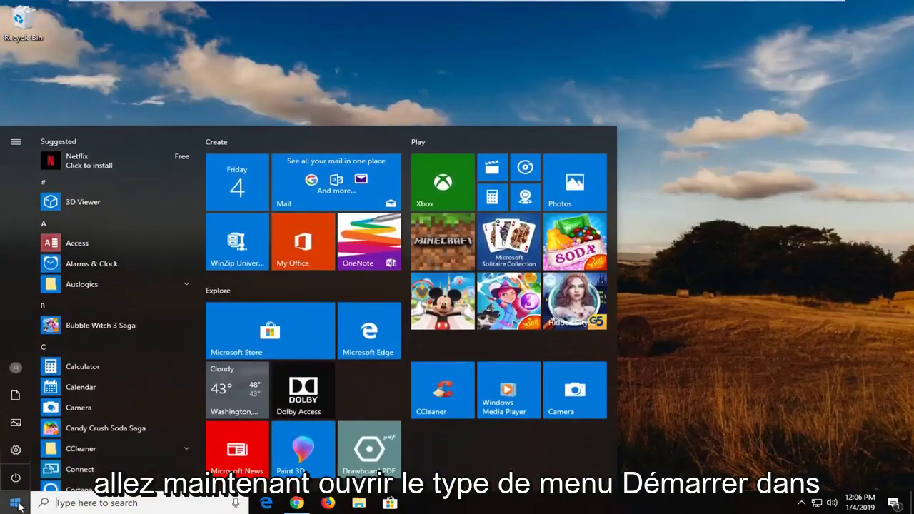
pyautogui.write('cmd')
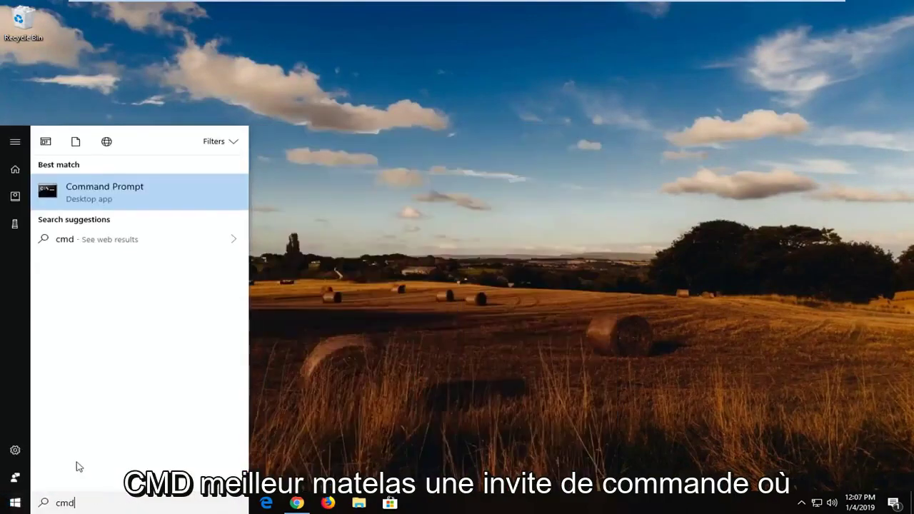
pyautogui.rightClick(118, 190)
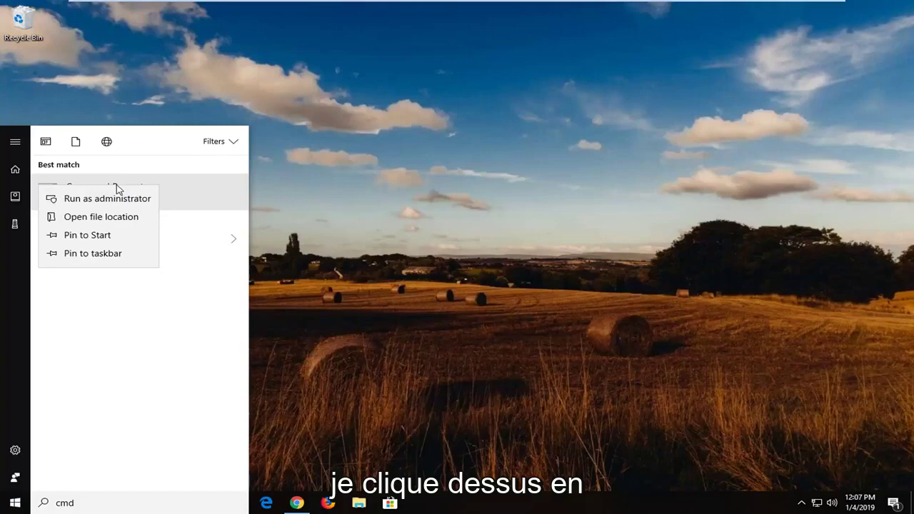
pyautogui.click(108, 200)
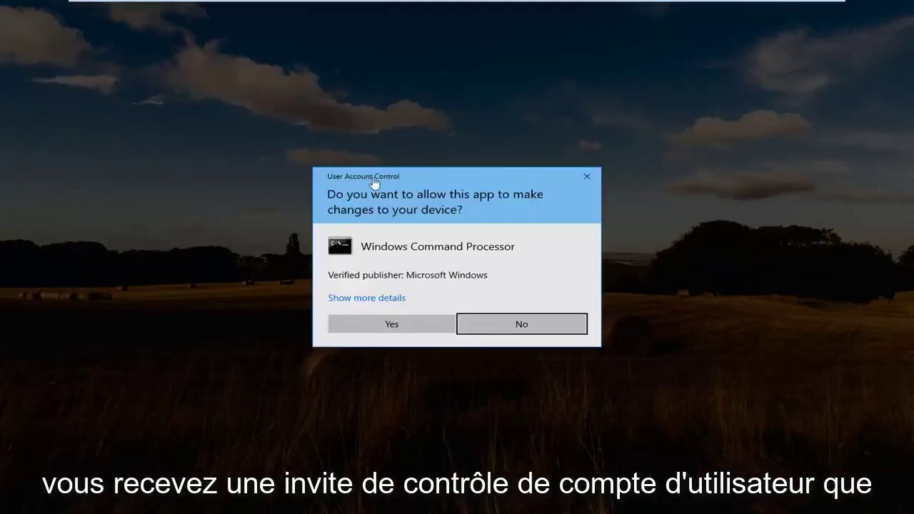
pyautogui.click(400, 325)
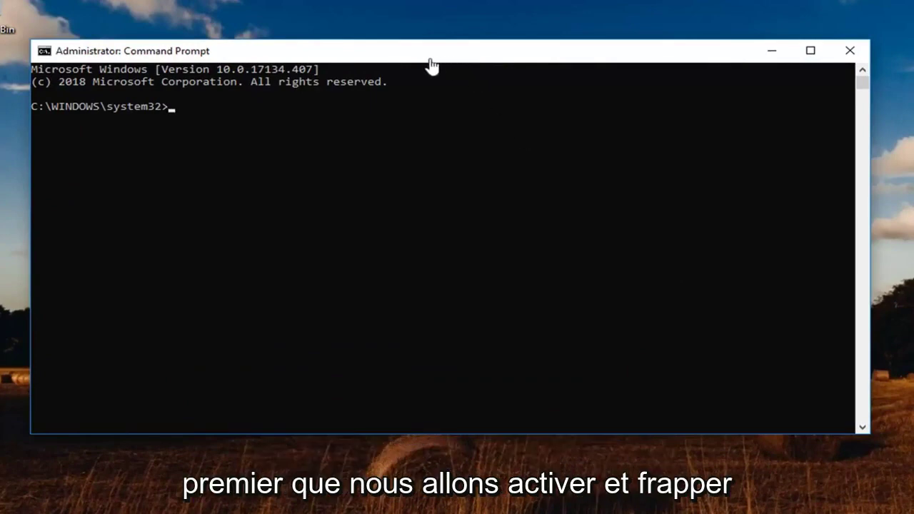
# Paste and run the copied command "net user administrator /active:yes" to enable the built-in administrator account, and close the Command Prompt.
pyautogui.moveTo(422, 55); pyautogui.dragTo(475, 67)
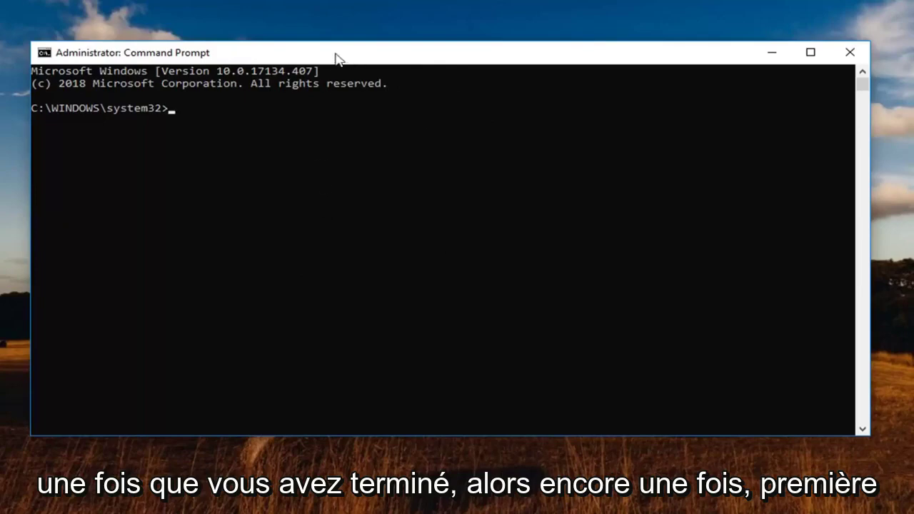
pyautogui.rightClick(379, 57)
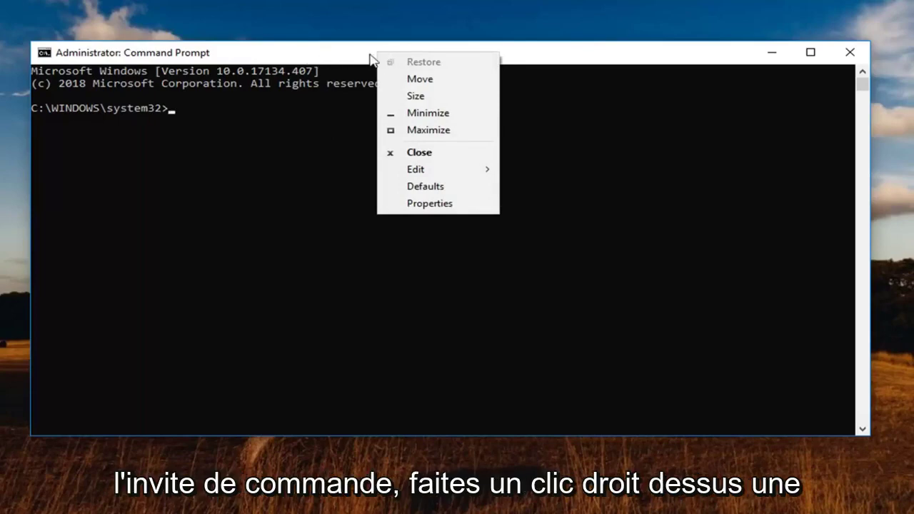
pyautogui.moveTo(434, 172)
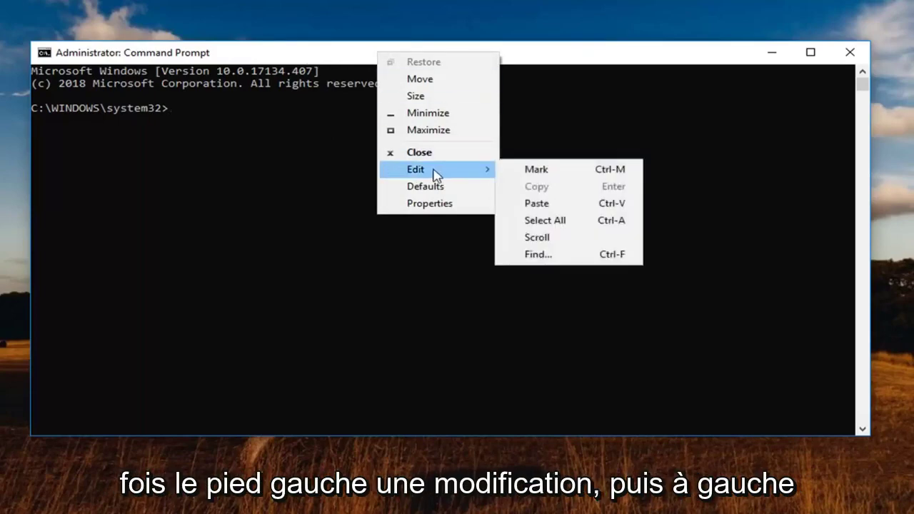
pyautogui.click(537, 205)
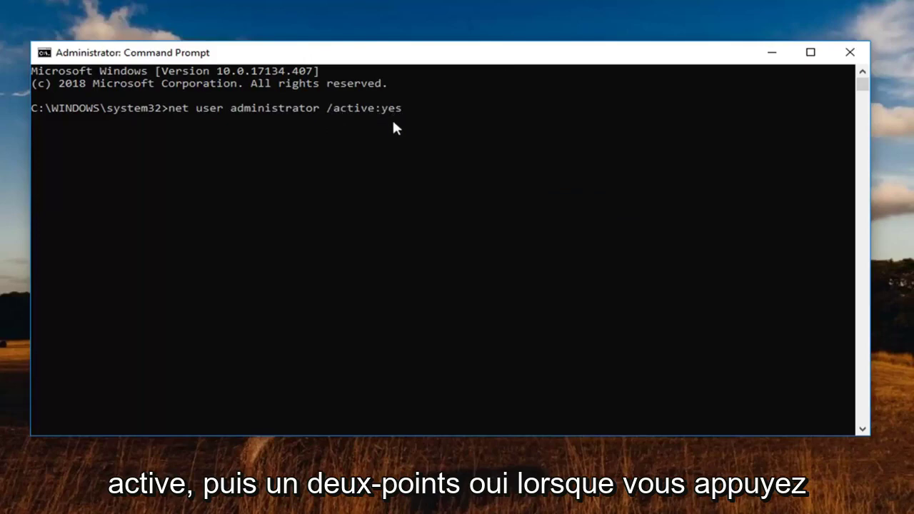
pyautogui.press('Return')
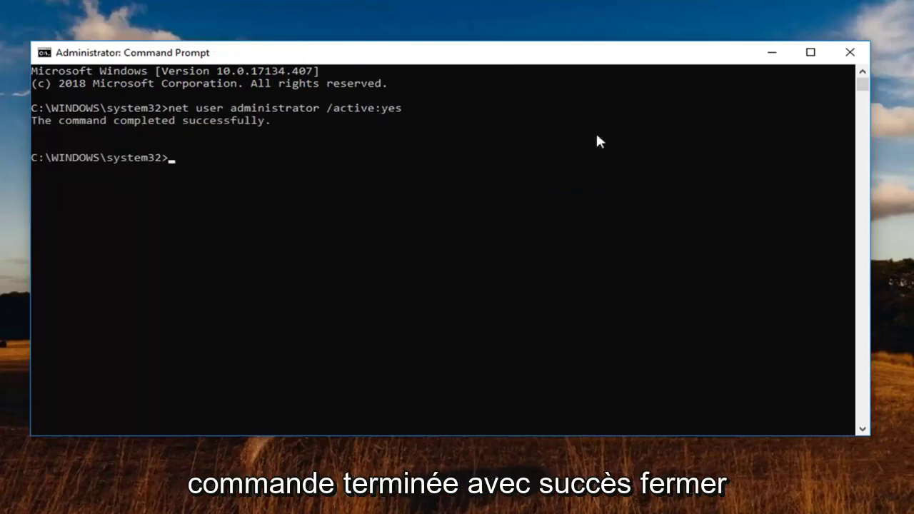
pyautogui.click(850, 52)
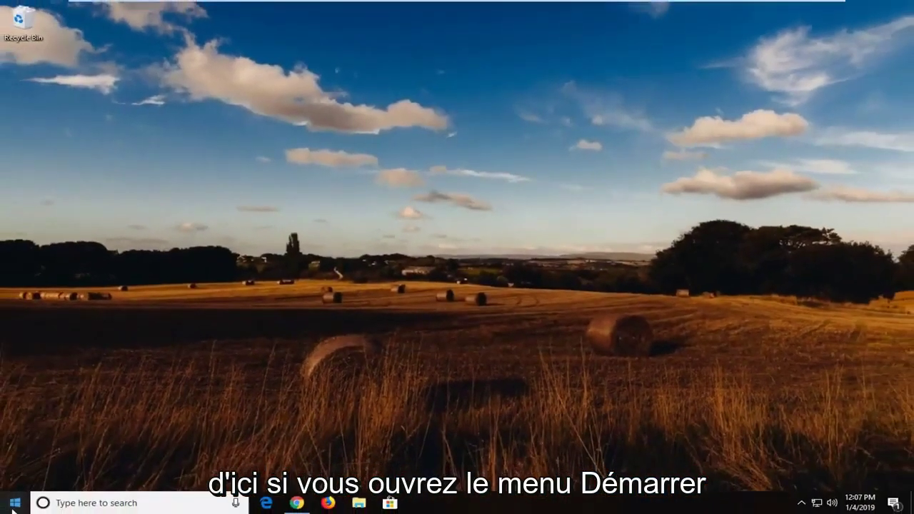
pyautogui.click(14, 503)
pyautogui.click(15, 477)
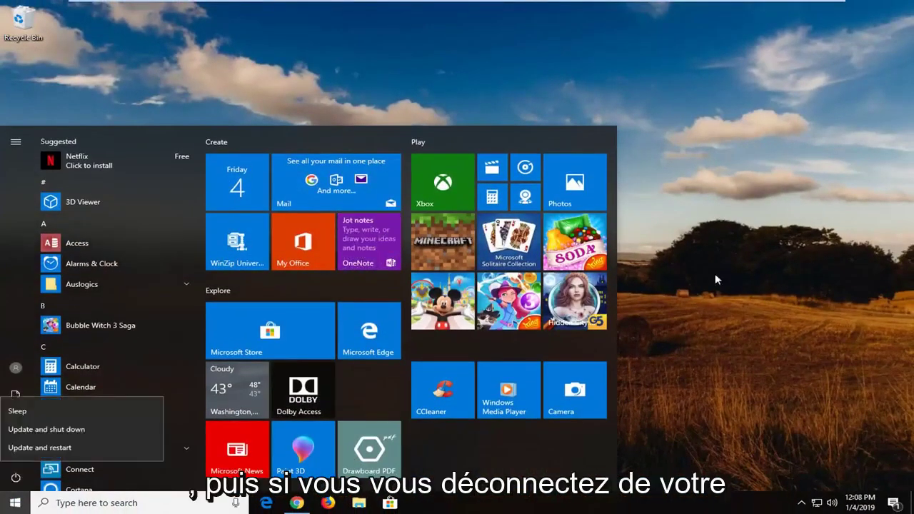
pyautogui.click(717, 280)
pyautogui.click(428, 112)
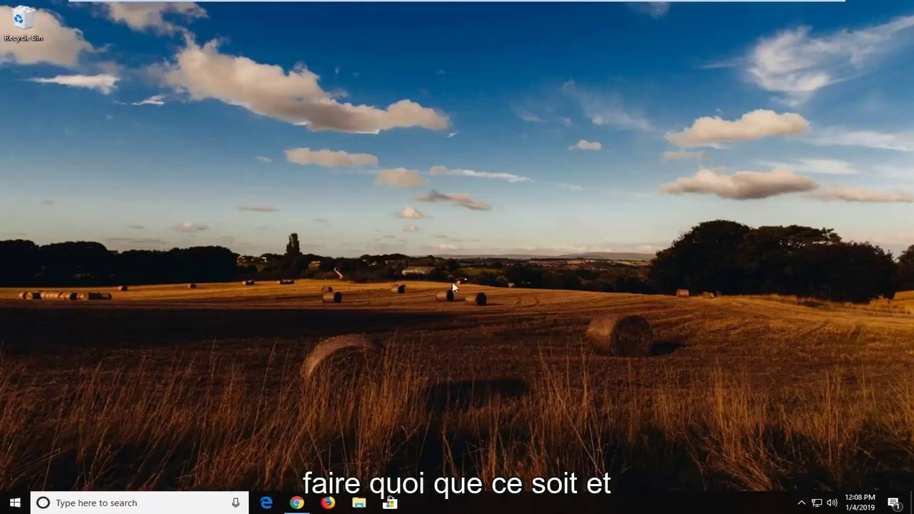
# Launch an elevated Command Prompt again, allowing it to make changes to the device.
pyautogui.click(15, 503)
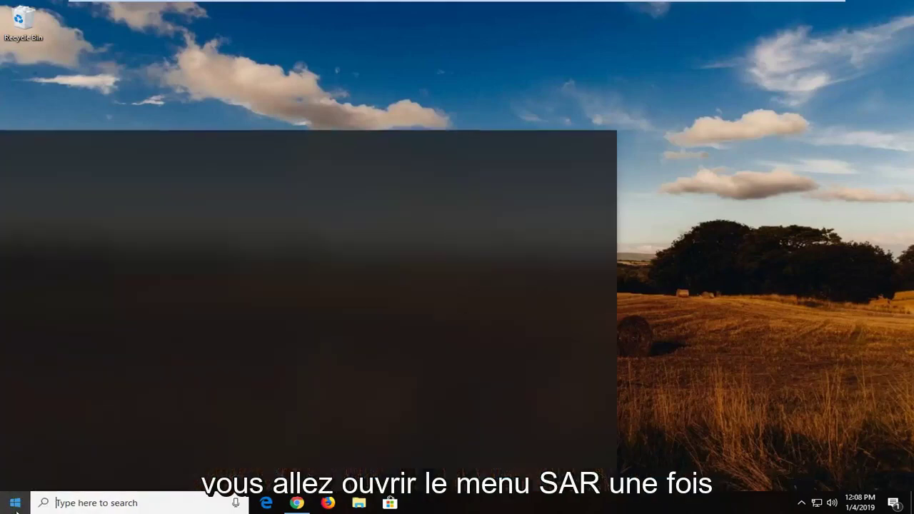
pyautogui.write('cmd')
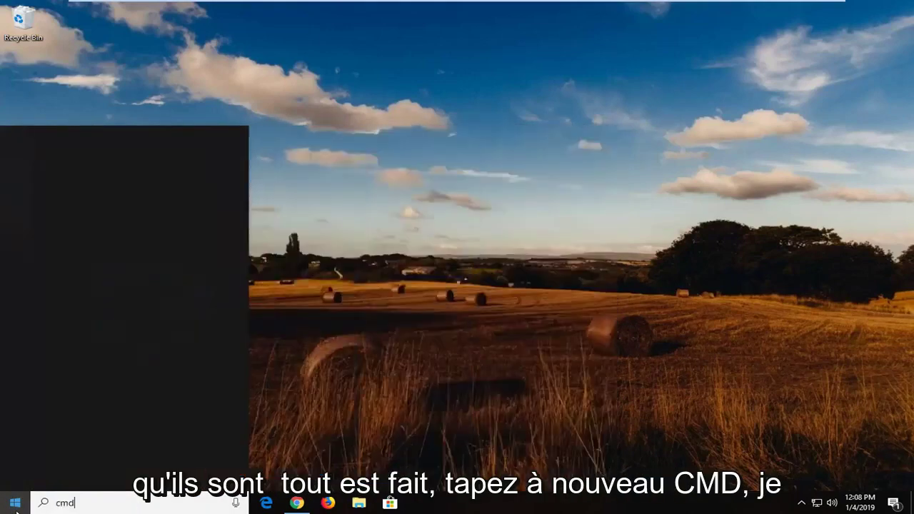
pyautogui.rightClick(93, 194)
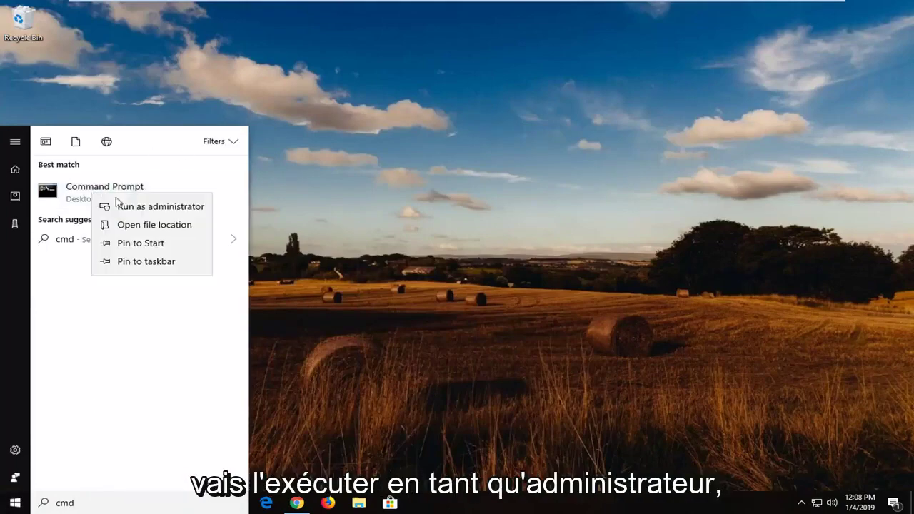
pyautogui.click(127, 208)
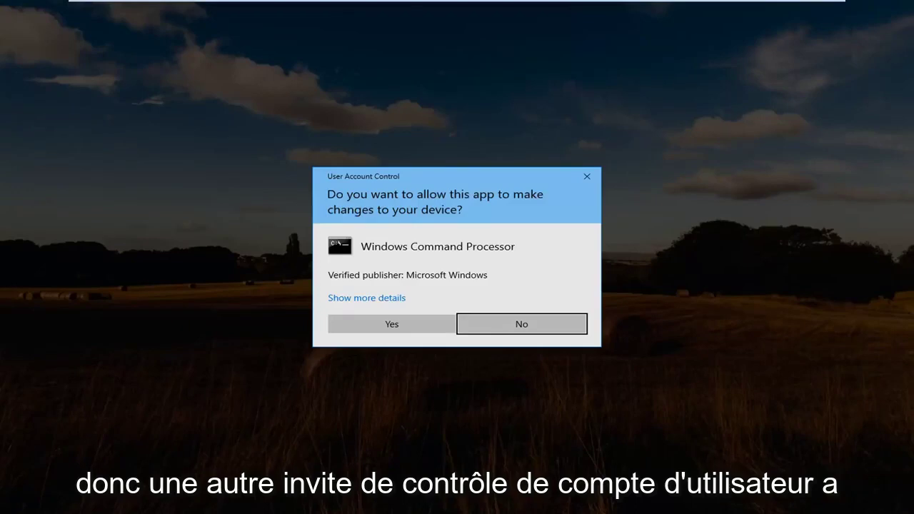
pyautogui.click(404, 327)
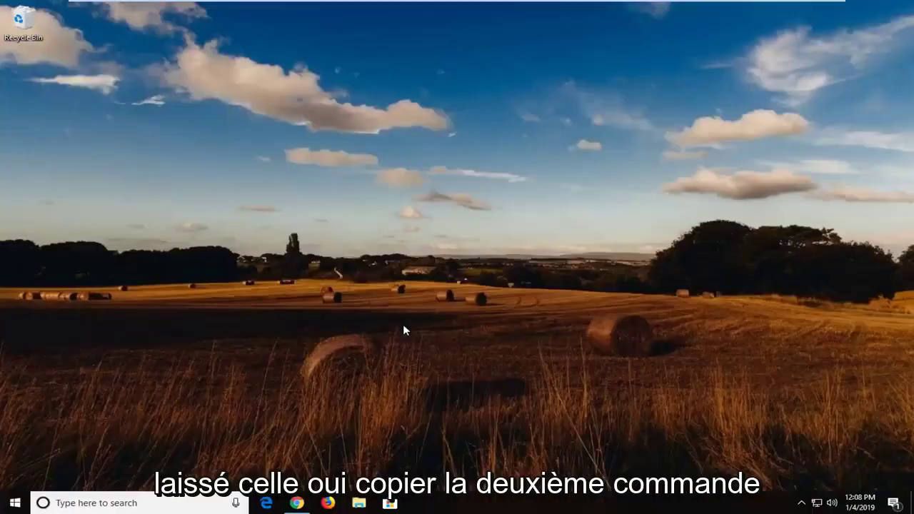
# Paste and run the copied command "net user administrator /active:no" to disable the built-in administrator account, and close the Command Prompt.
pyautogui.moveTo(347, 73); pyautogui.dragTo(414, 86)
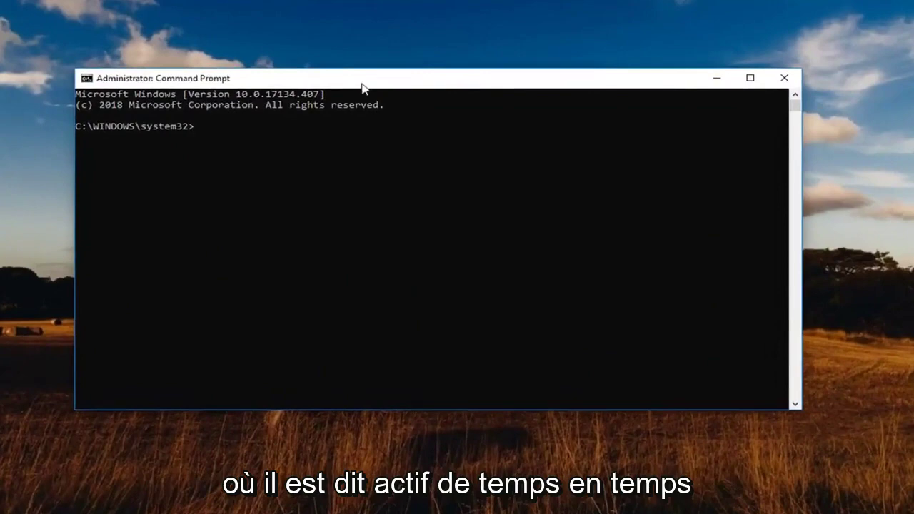
pyautogui.rightClick(364, 86)
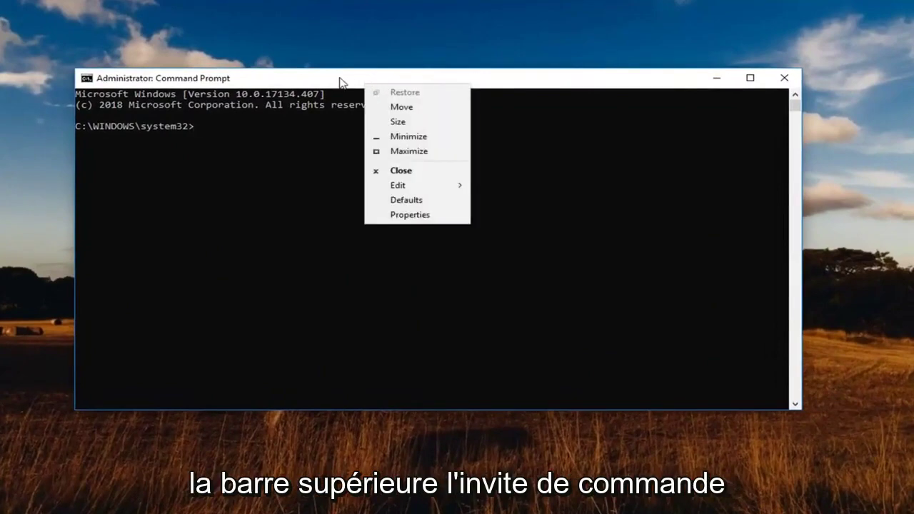
pyautogui.click(401, 185)
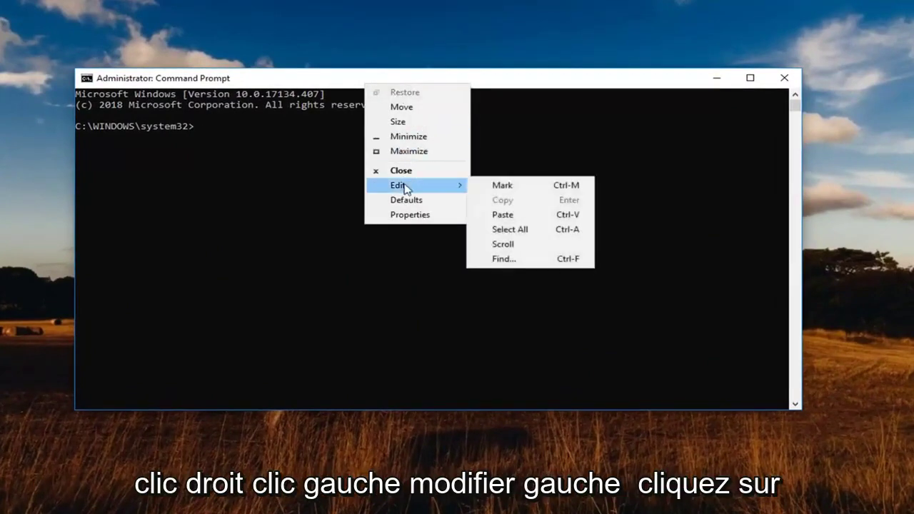
pyautogui.click(519, 217)
pyautogui.press('Return')
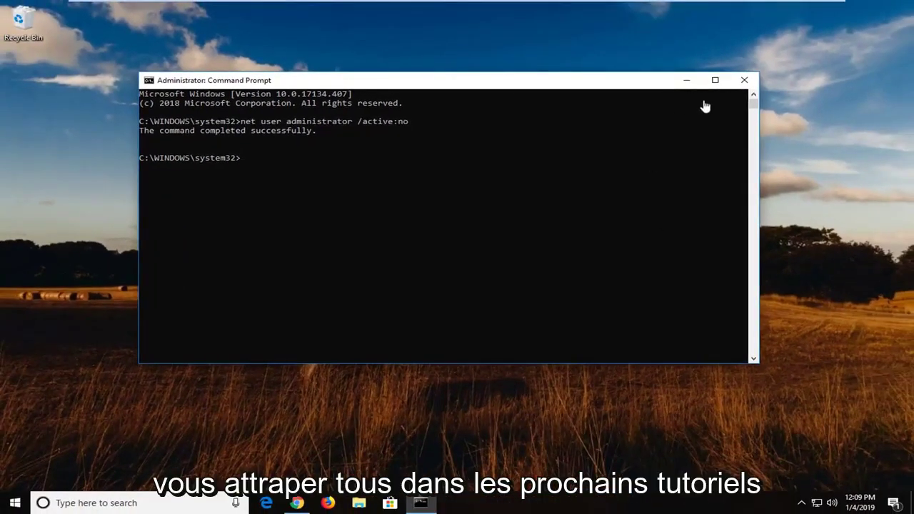
pyautogui.click(745, 80)
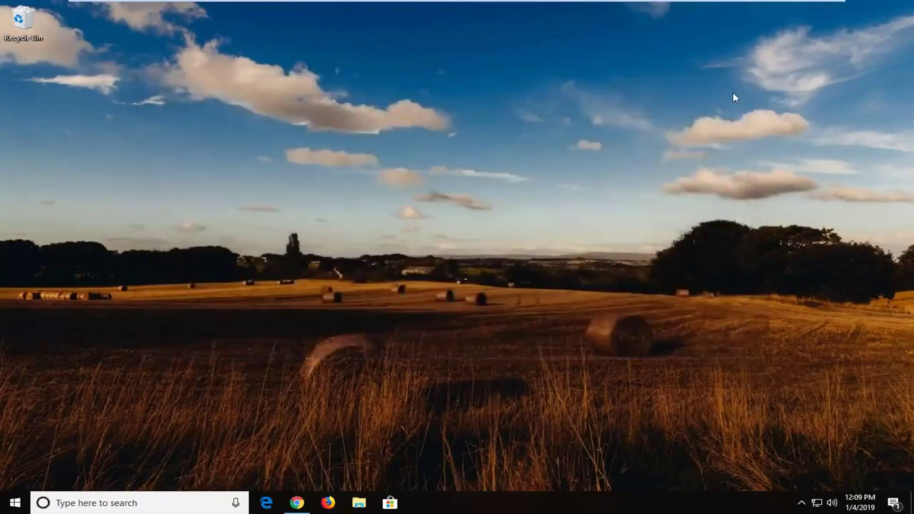